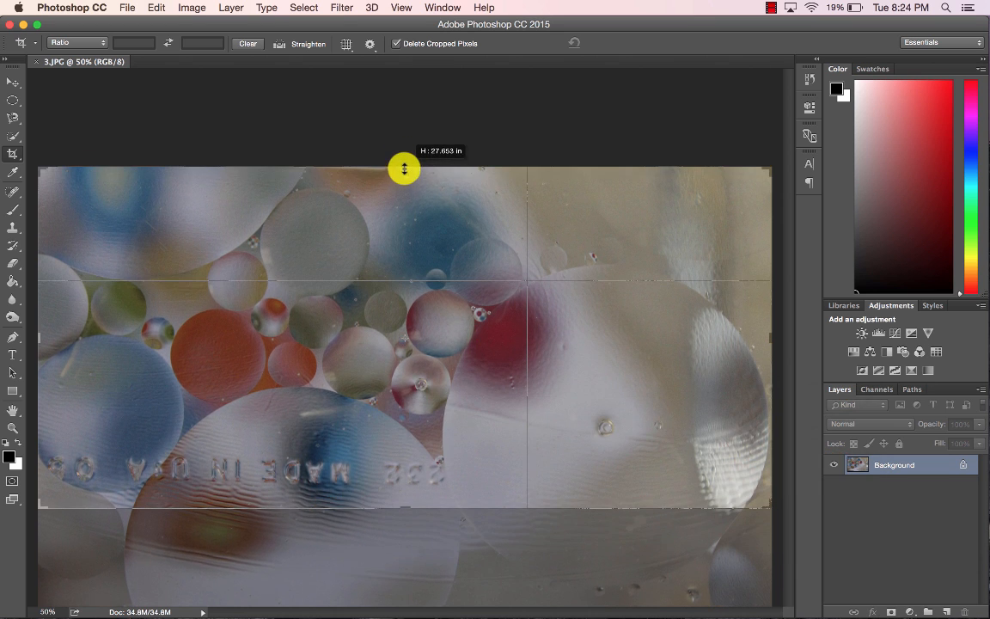
# Crop the photo to the central bubble area by pulling in the crop box edges, then commit the crop.
pyautogui.moveTo(772, 340); pyautogui.dragTo(643, 337)
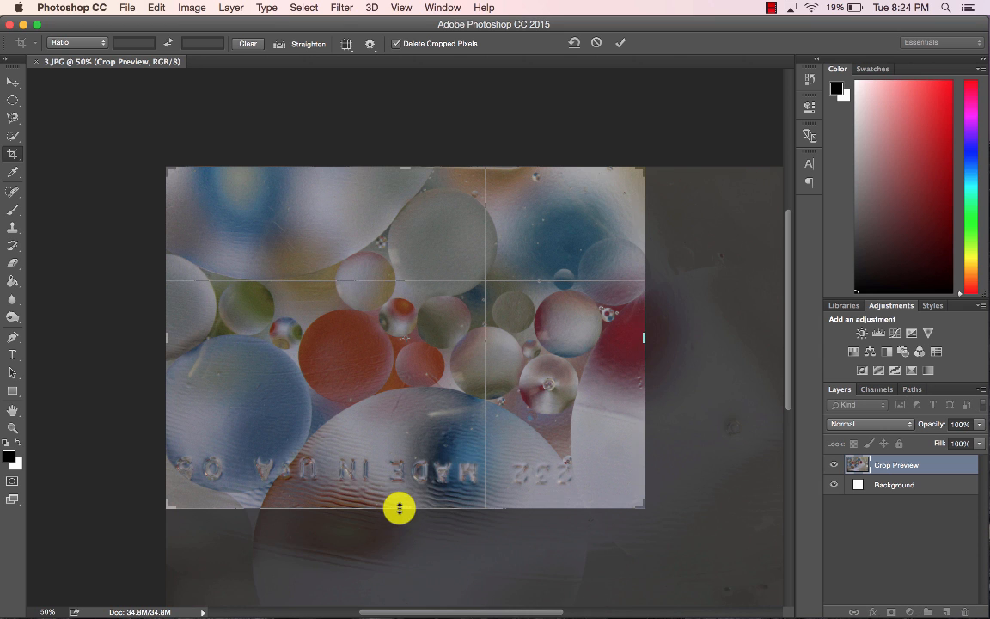
pyautogui.moveTo(399, 507); pyautogui.dragTo(399, 468)
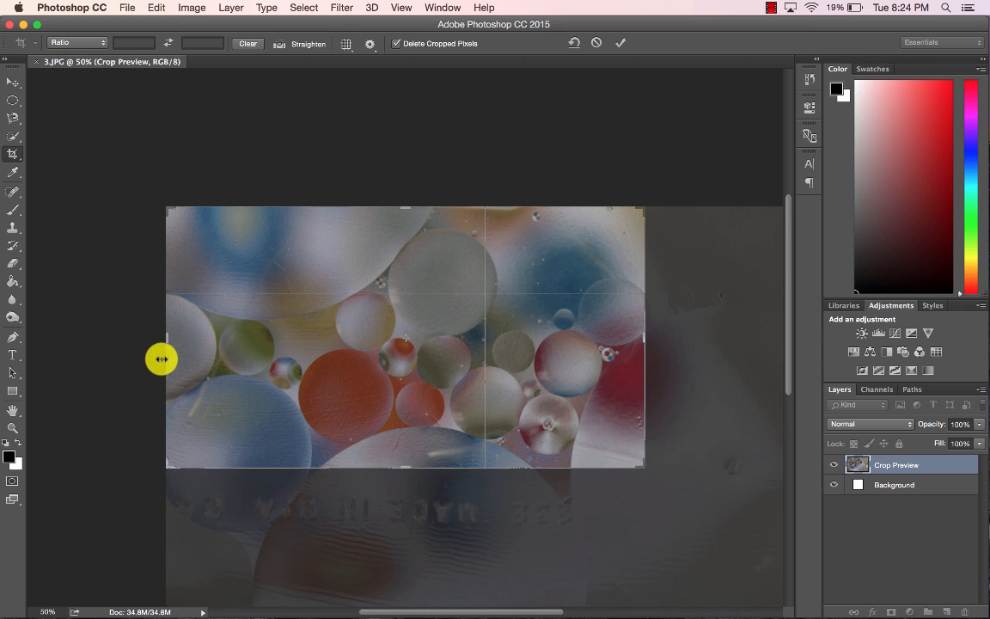
pyautogui.moveTo(166, 342); pyautogui.dragTo(200, 349)
pyautogui.moveTo(409, 206); pyautogui.dragTo(410, 211)
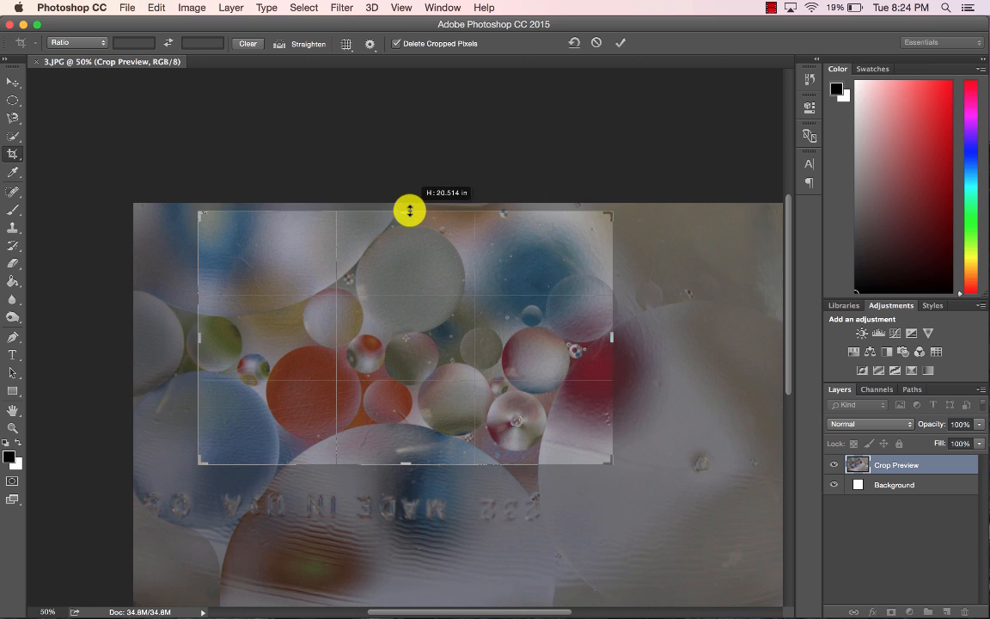
pyautogui.press('Return')
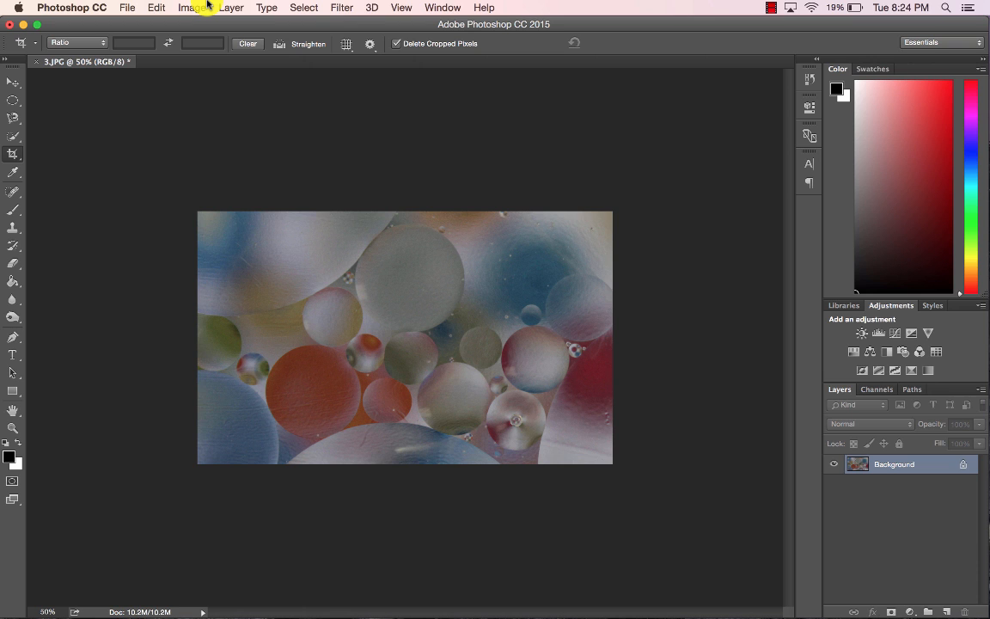
# Rotate the whole image 90° counter clockwise.
pyautogui.click(191, 7)
pyautogui.moveTo(206, 142)
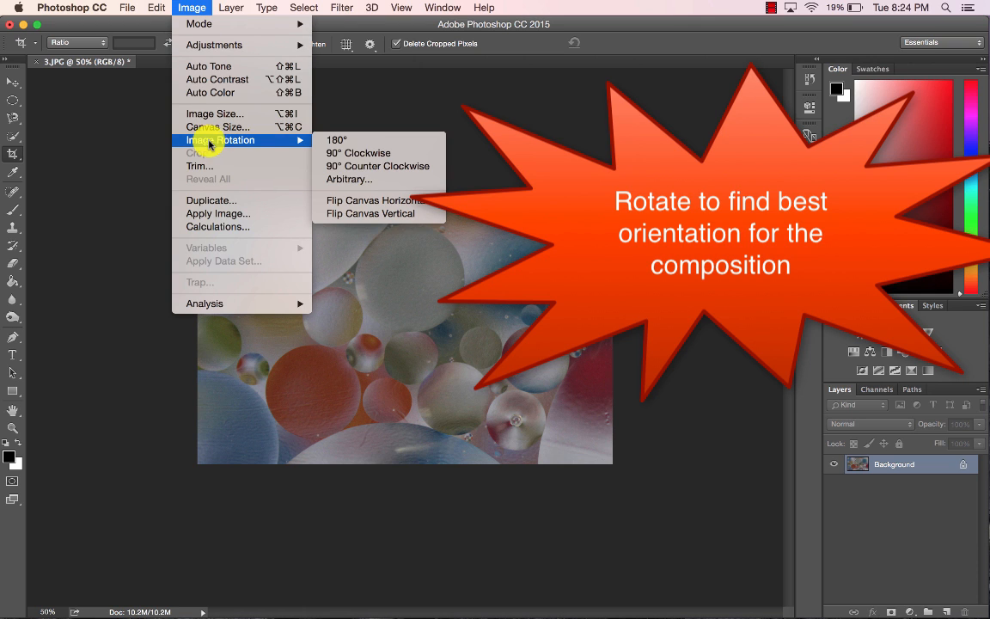
pyautogui.click(343, 166)
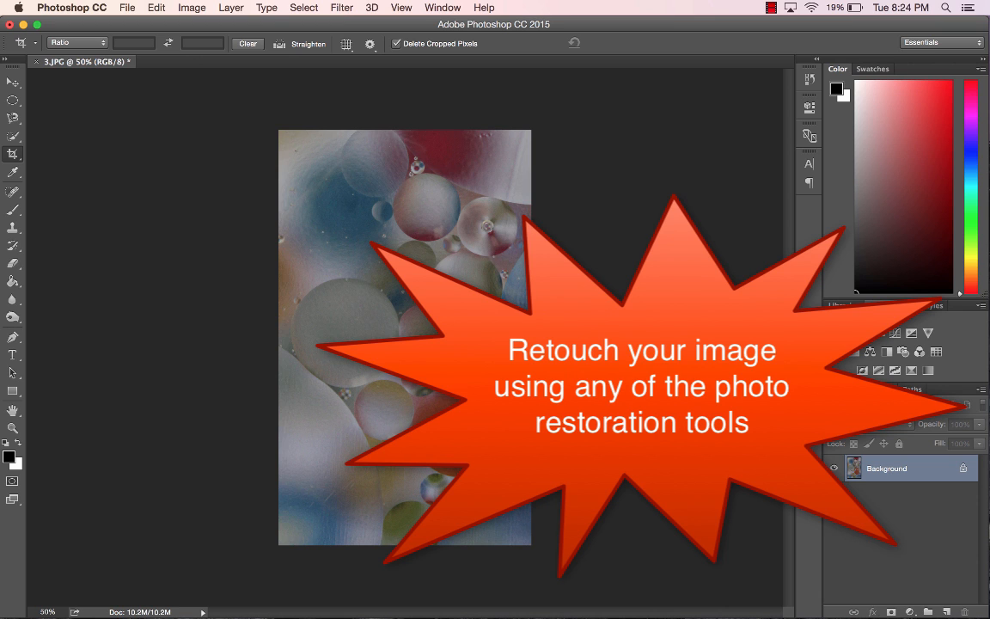
# Add a new empty layer and set up the Spot Healing Brush at size 35 with Sample All Layers enabled.
pyautogui.click(946, 610)
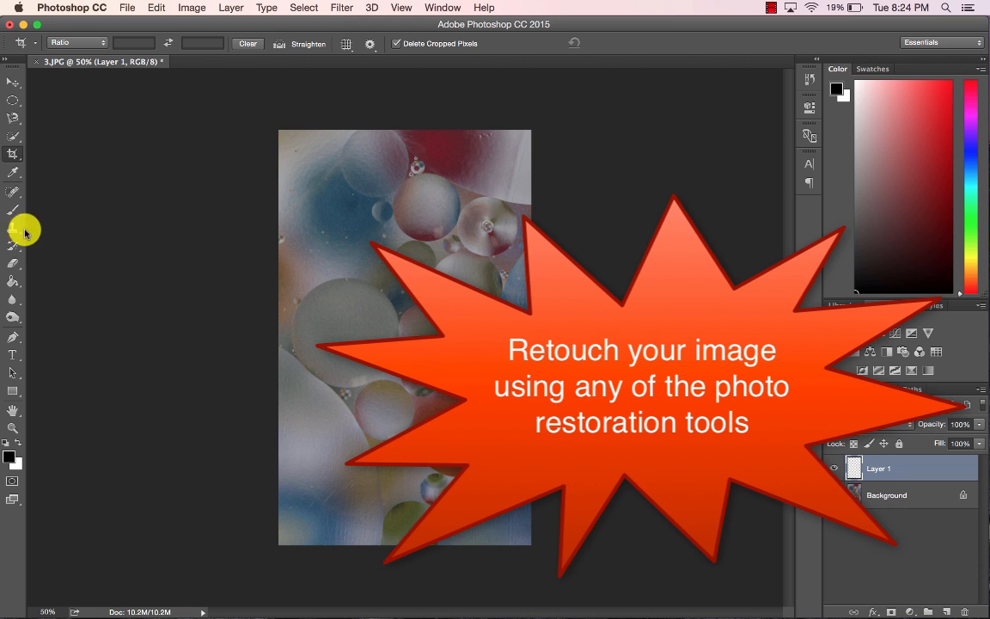
pyautogui.click(14, 192)
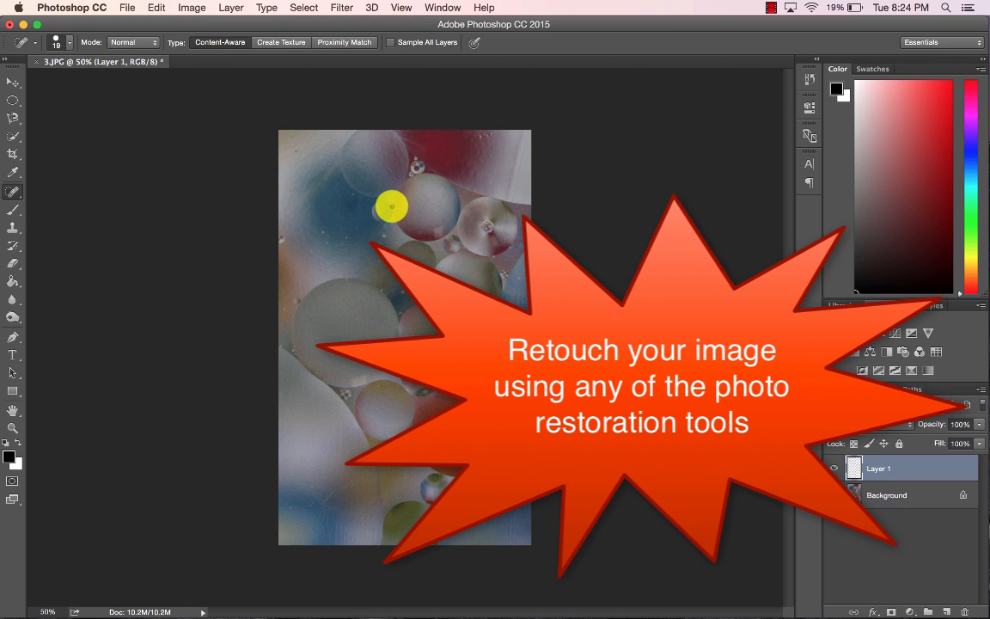
pyautogui.scroll(5, 392, 207)
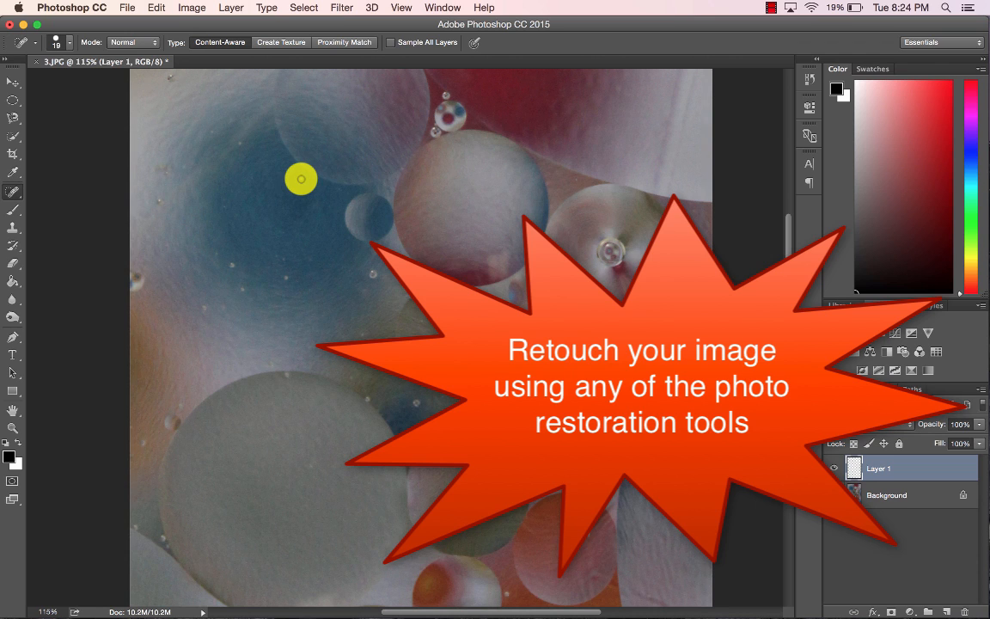
pyautogui.press(']')
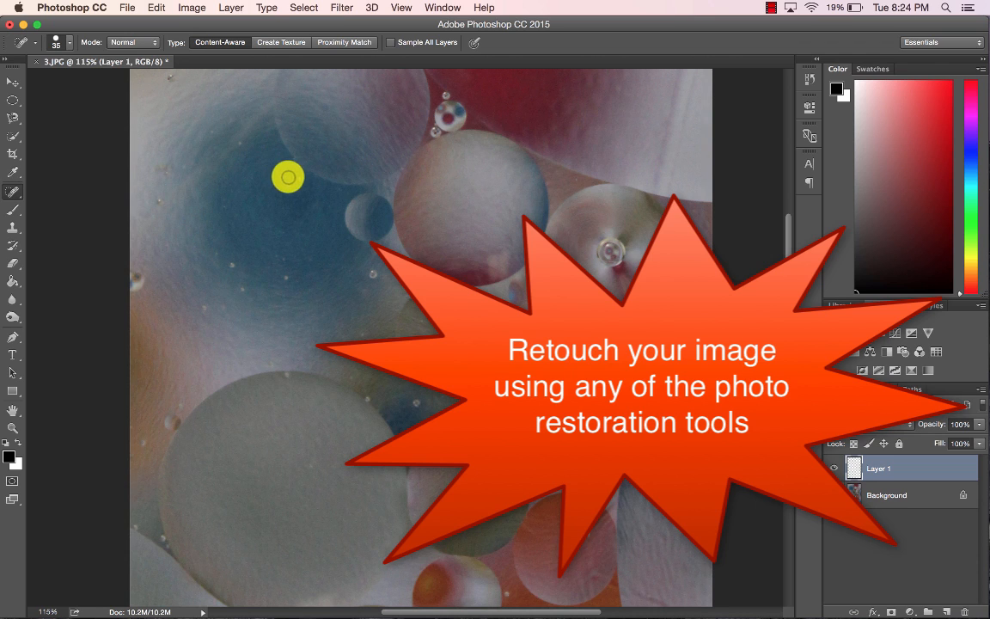
pyautogui.click(391, 42)
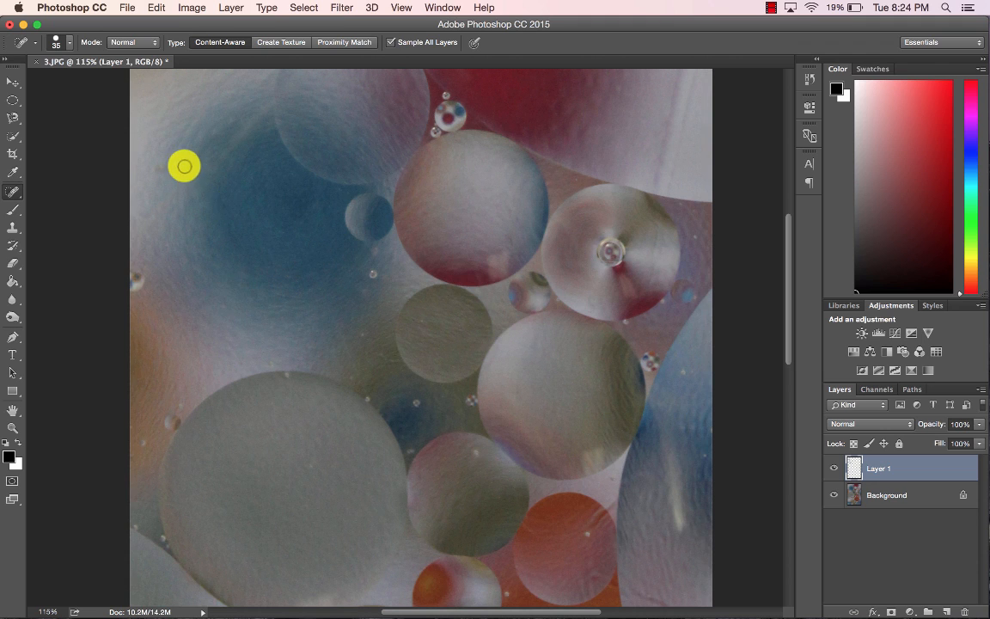
# Add a Levels adjustment and set the input levels to 32 for black and 164 for white.
pyautogui.scroll(4, 185, 166)
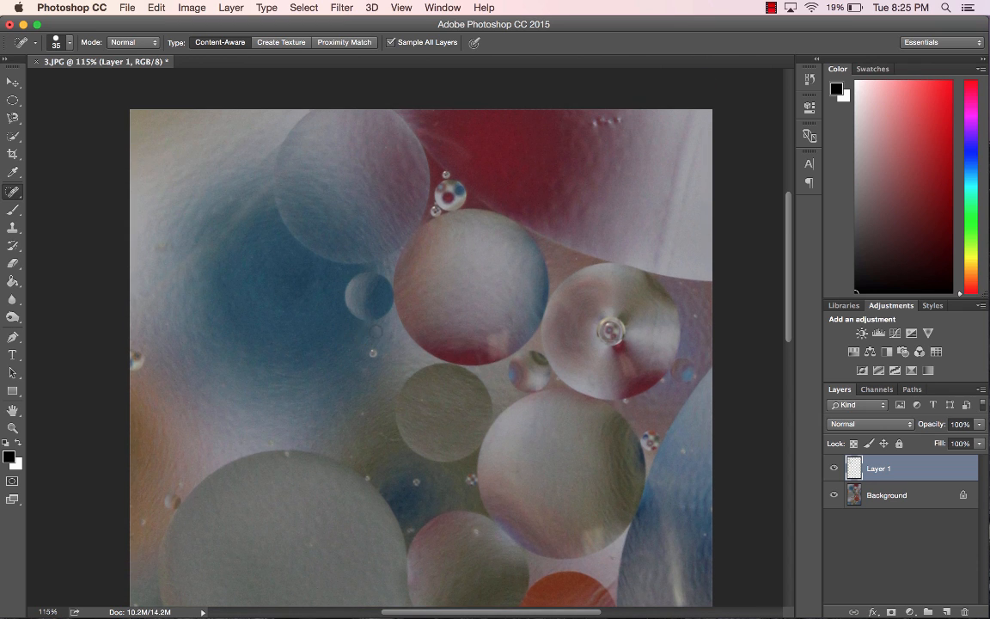
pyautogui.scroll(-5, 623, 193)
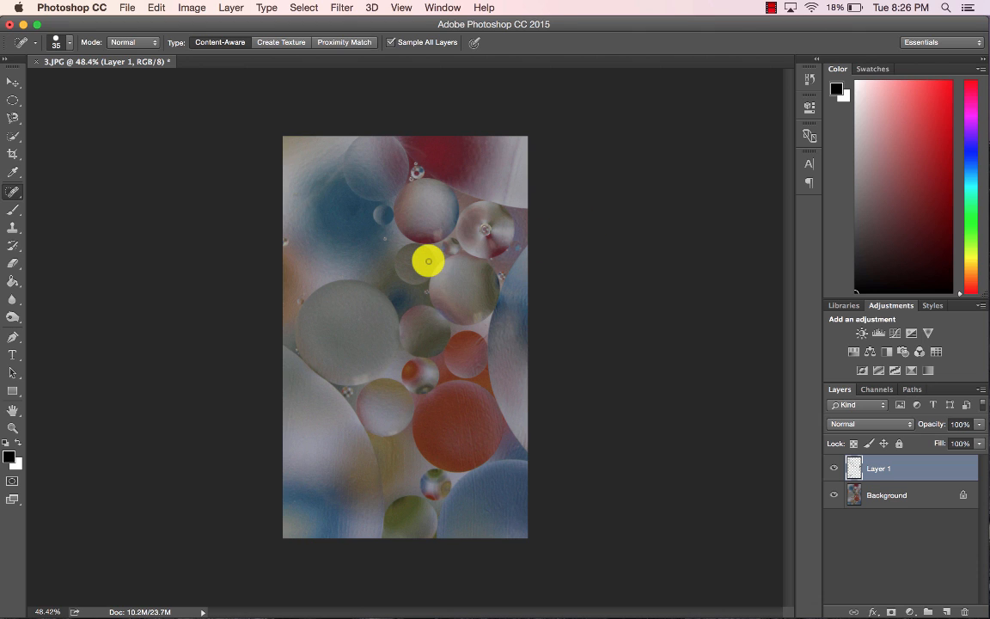
pyautogui.click(879, 332)
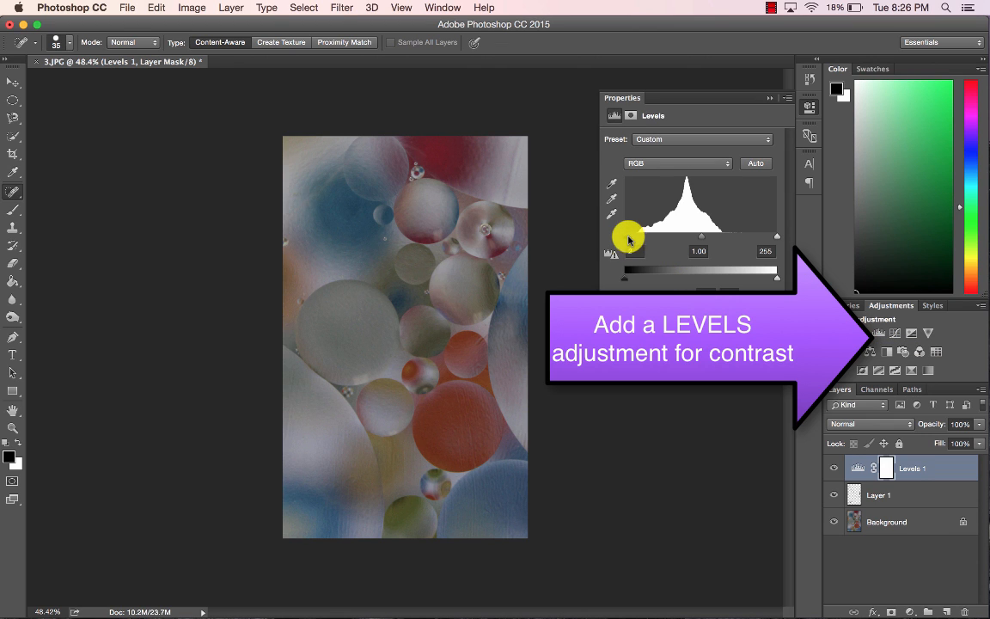
pyautogui.moveTo(628, 238); pyautogui.dragTo(635, 235)
pyautogui.moveTo(776, 236); pyautogui.dragTo(721, 240)
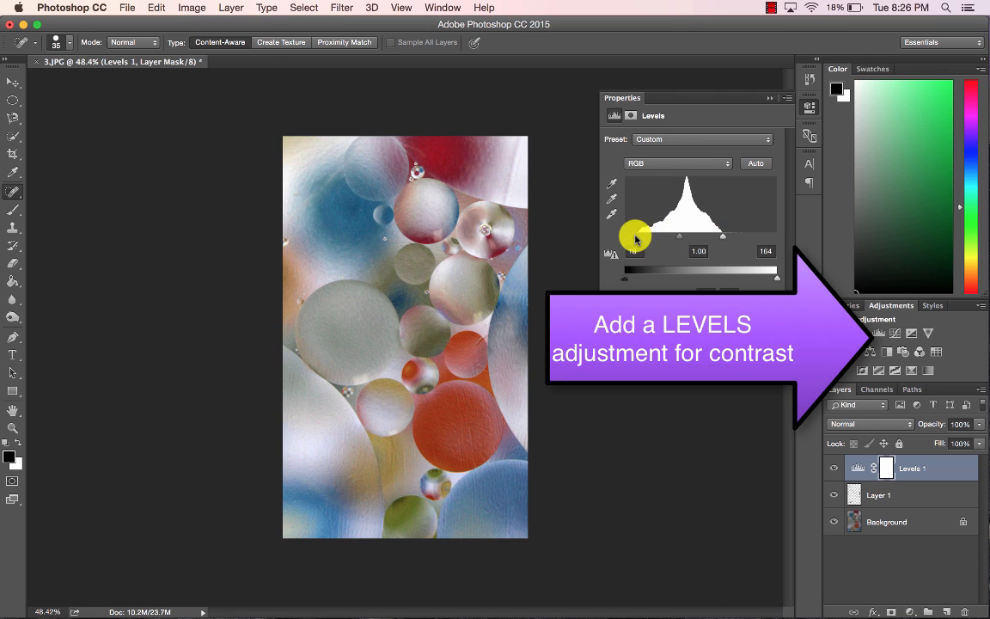
pyautogui.moveTo(636, 240); pyautogui.dragTo(646, 239)
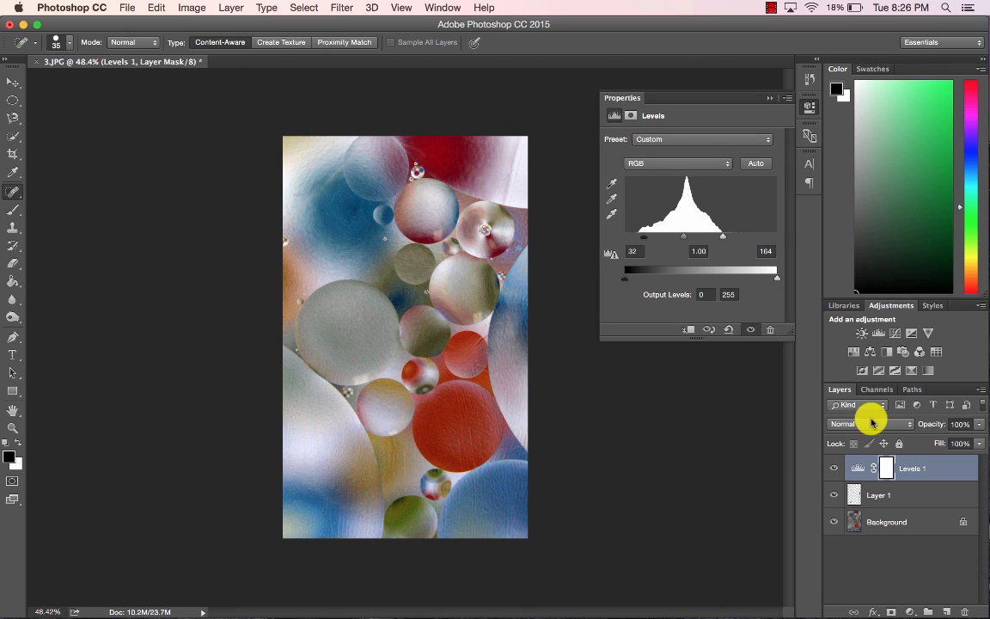
pyautogui.click(868, 354)
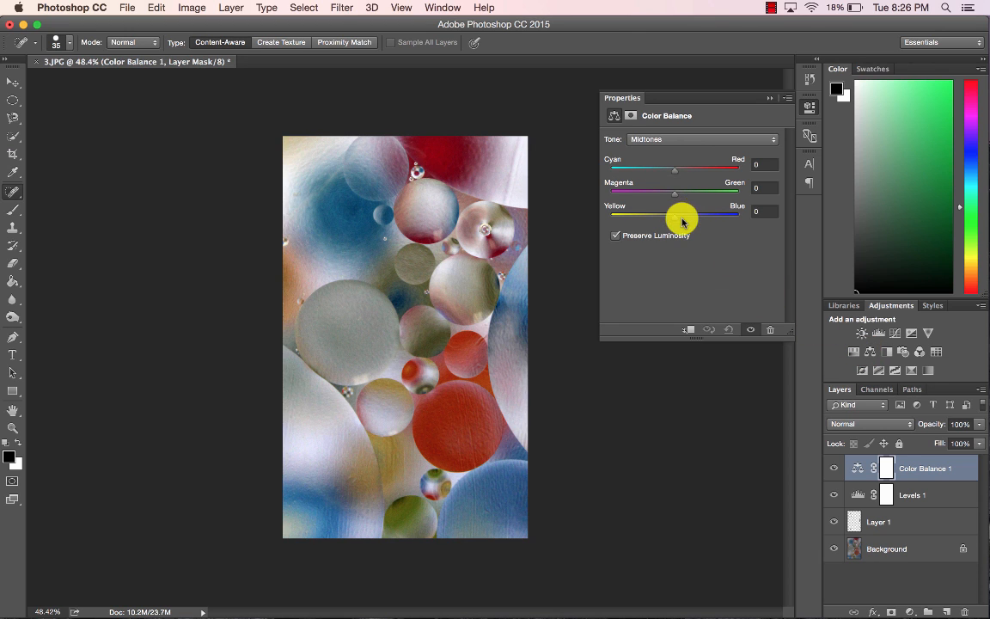
pyautogui.moveTo(683, 222); pyautogui.dragTo(654, 198)
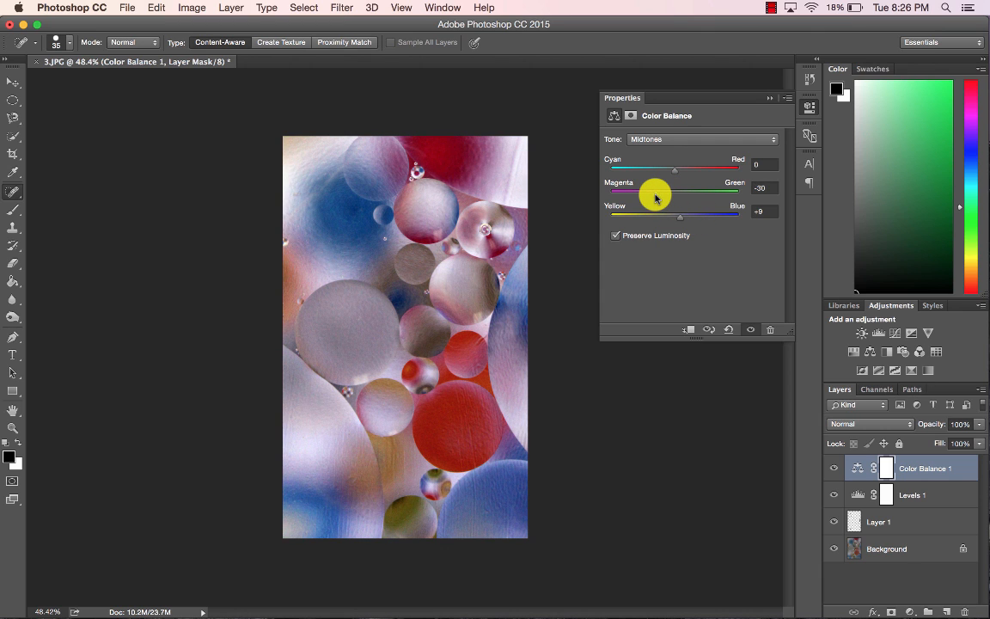
pyautogui.click(956, 468)
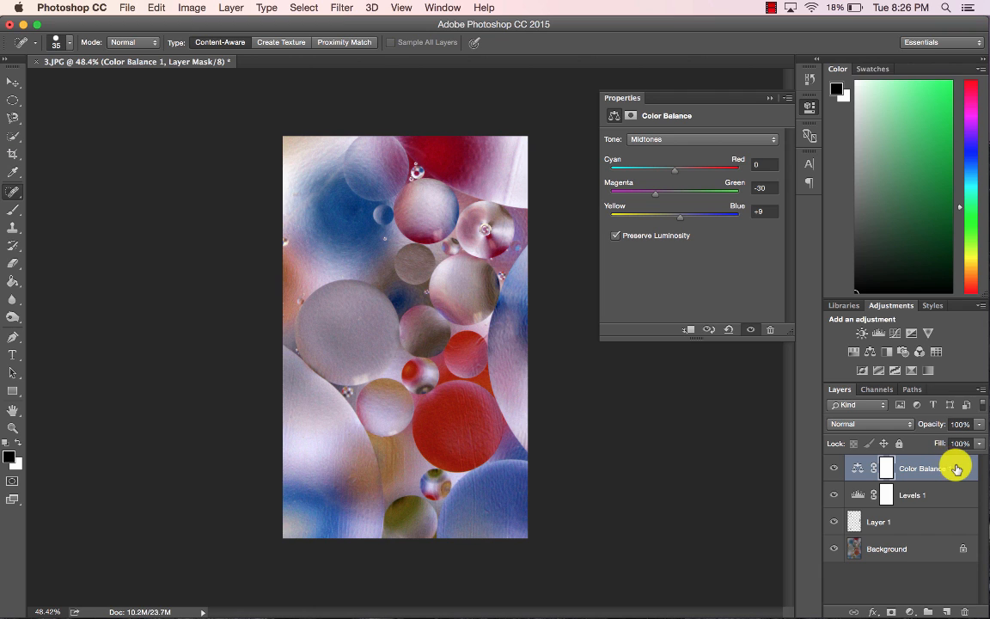
pyautogui.press('Delete')
pyautogui.press('Delete')
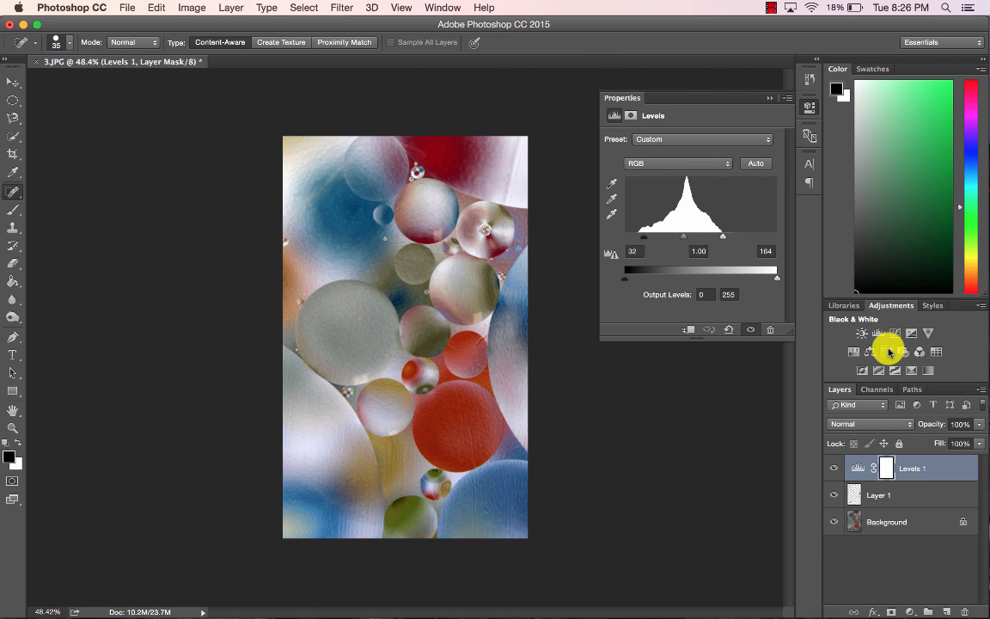
pyautogui.click(886, 351)
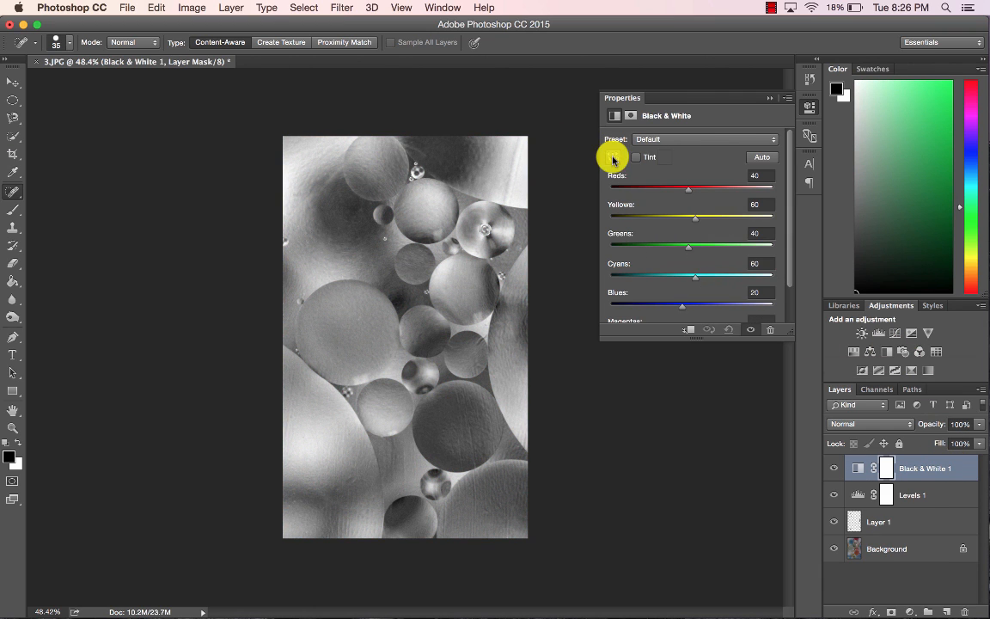
pyautogui.click(613, 158)
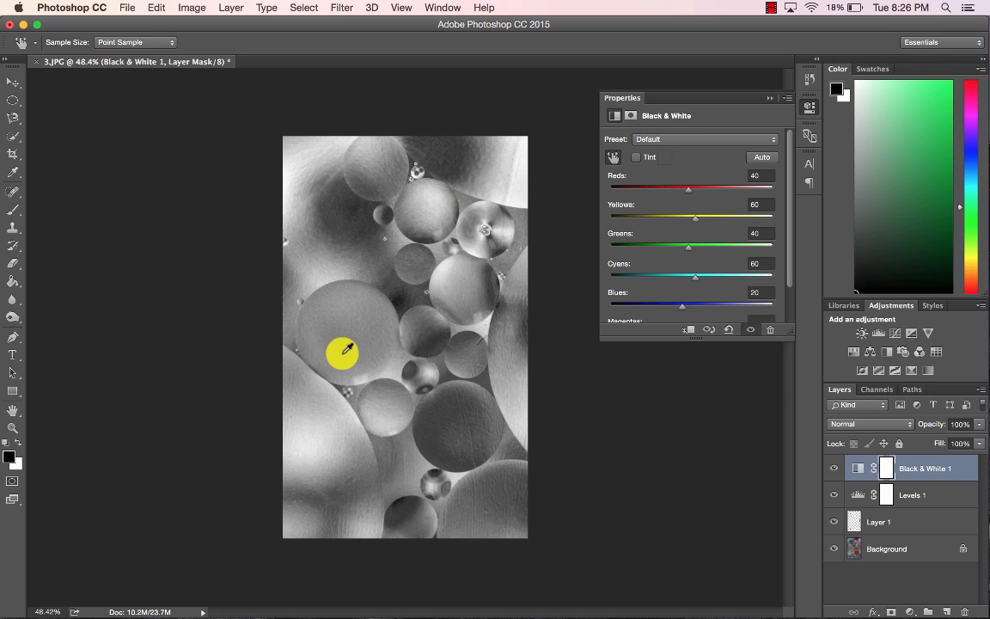
pyautogui.moveTo(346, 349); pyautogui.dragTo(488, 345)
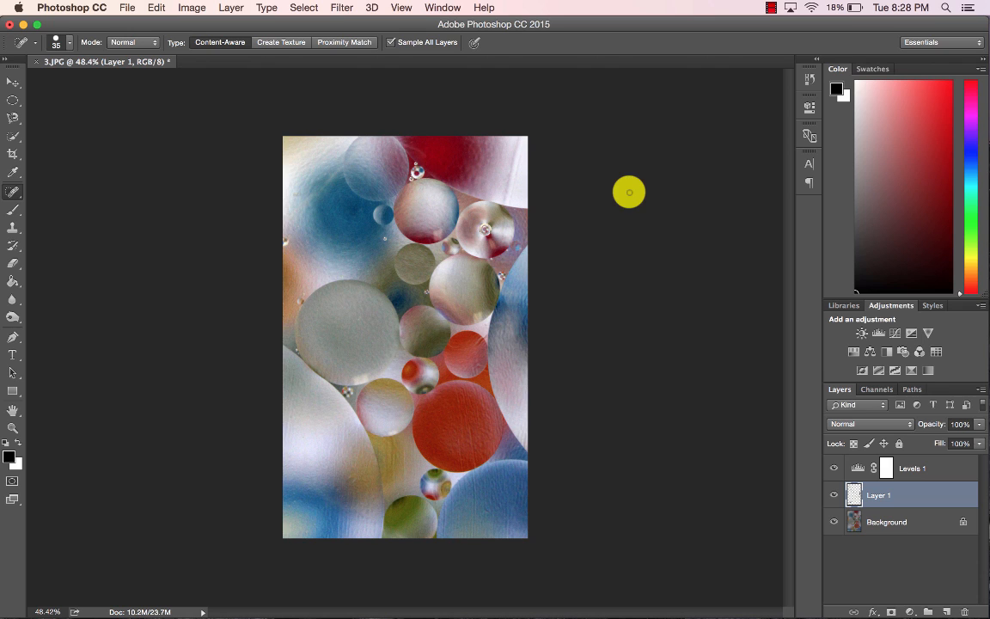
# Merge the retouch layer into the Background layer and duplicate the merged layer.
pyautogui.keyDown('shift'); pyautogui.click(902, 525); pyautogui.keyUp('shift')
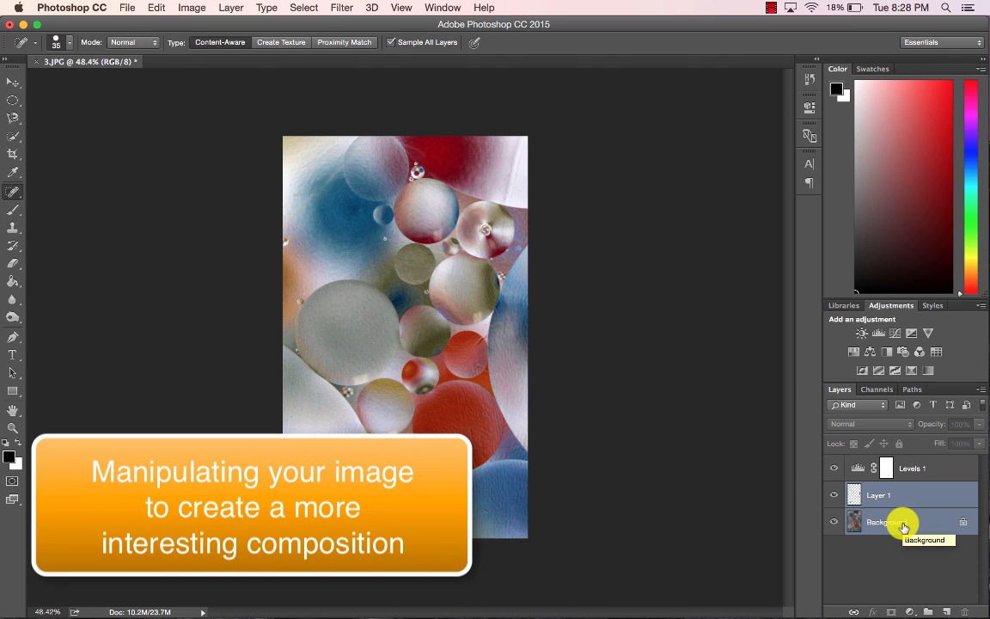
pyautogui.press('super+e')
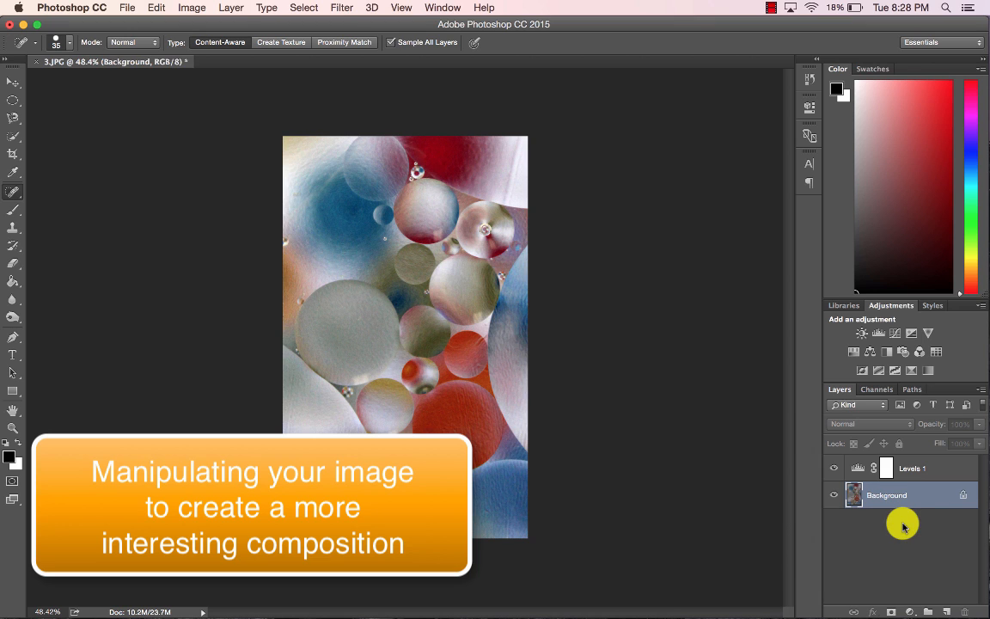
pyautogui.press('super+j')
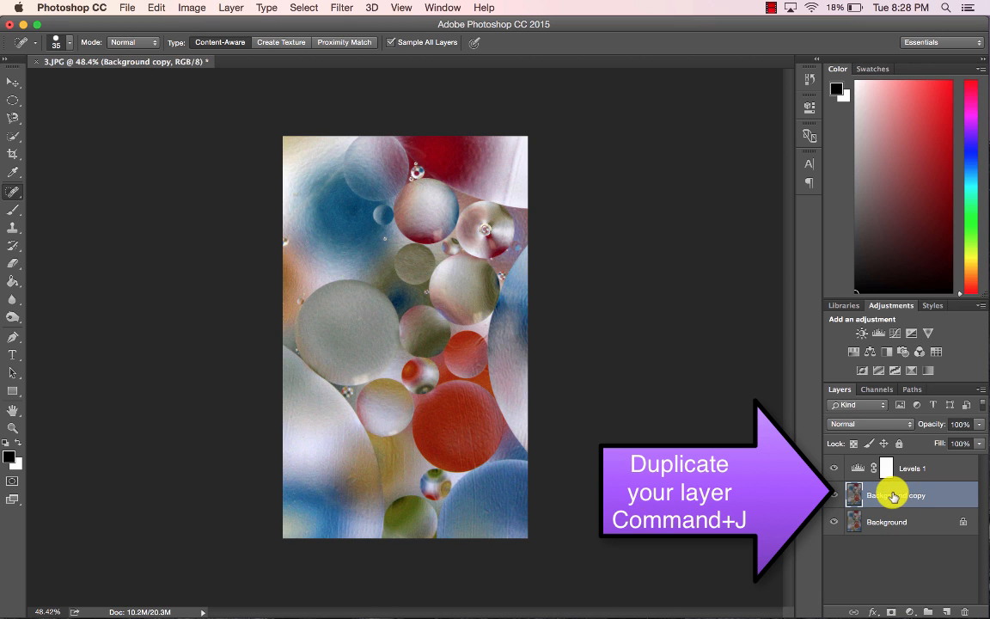
# Set the duplicate layer's blend mode to Overlay and rotate that layer 180°.
pyautogui.click(870, 423)
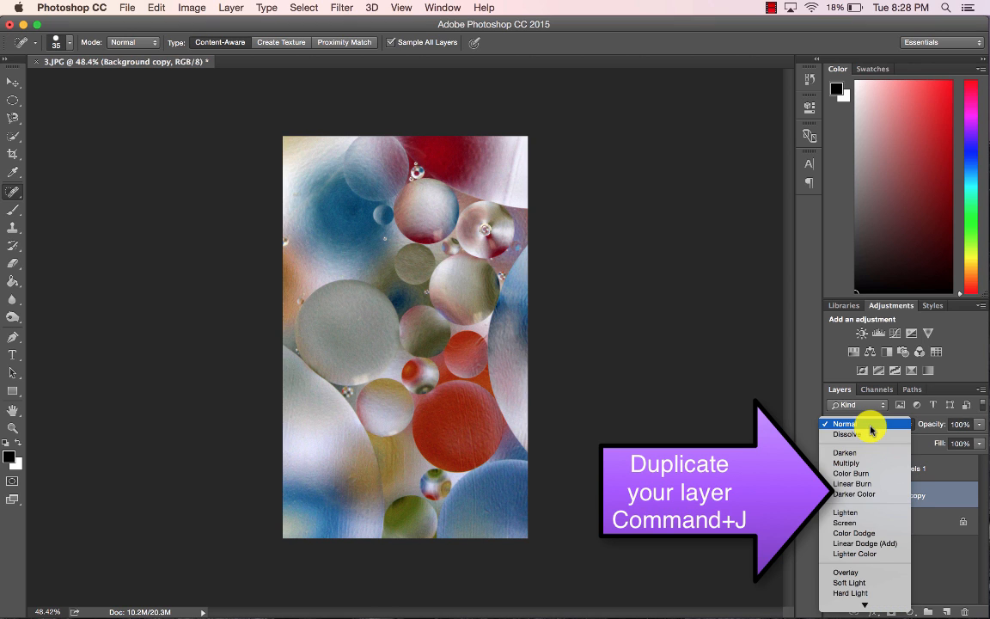
pyautogui.click(847, 572)
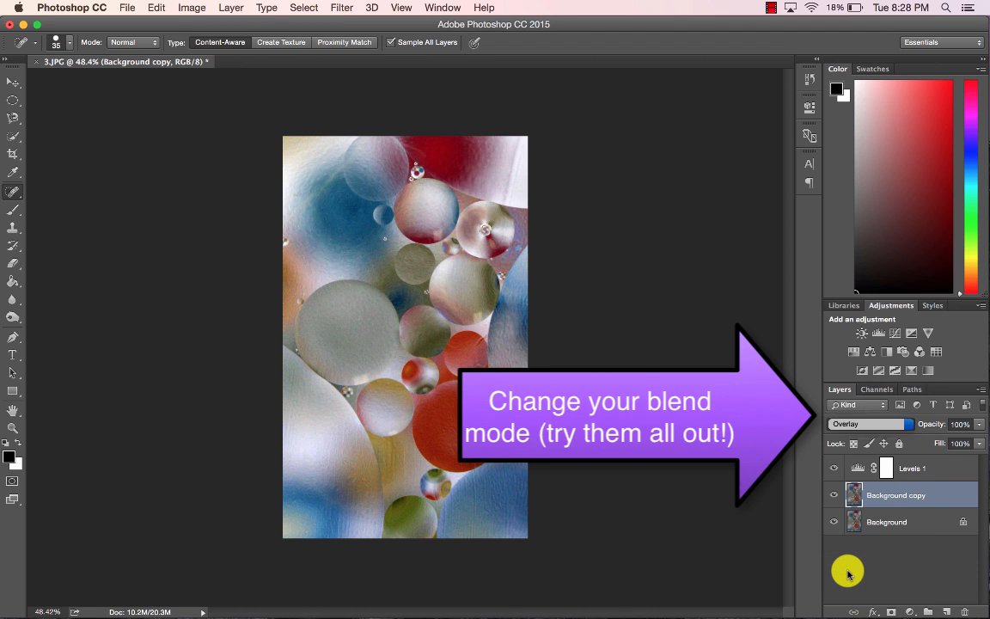
pyautogui.click(189, 7)
pyautogui.moveTo(159, 8)
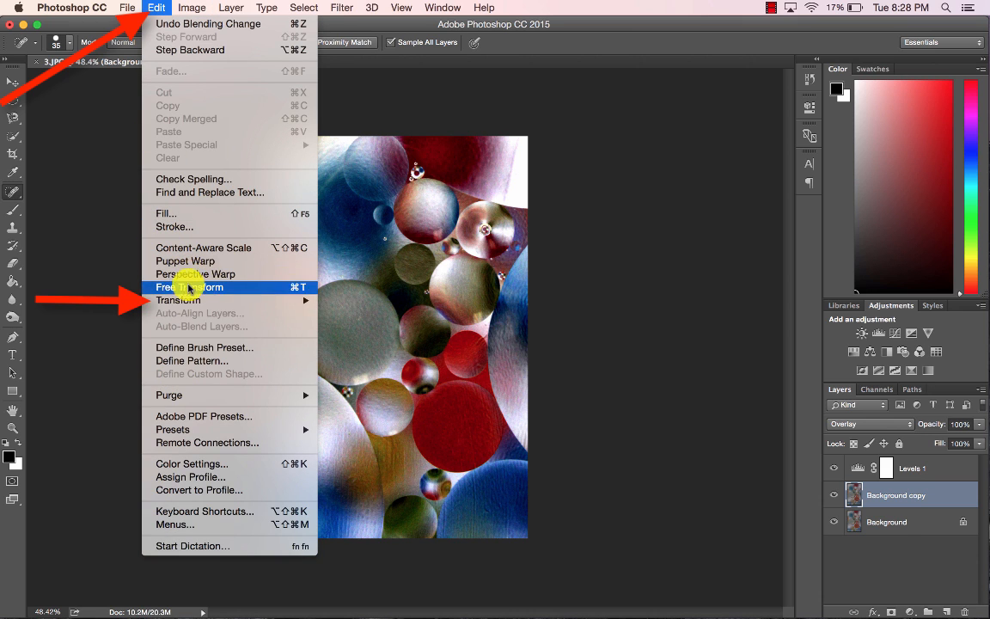
pyautogui.moveTo(188, 298)
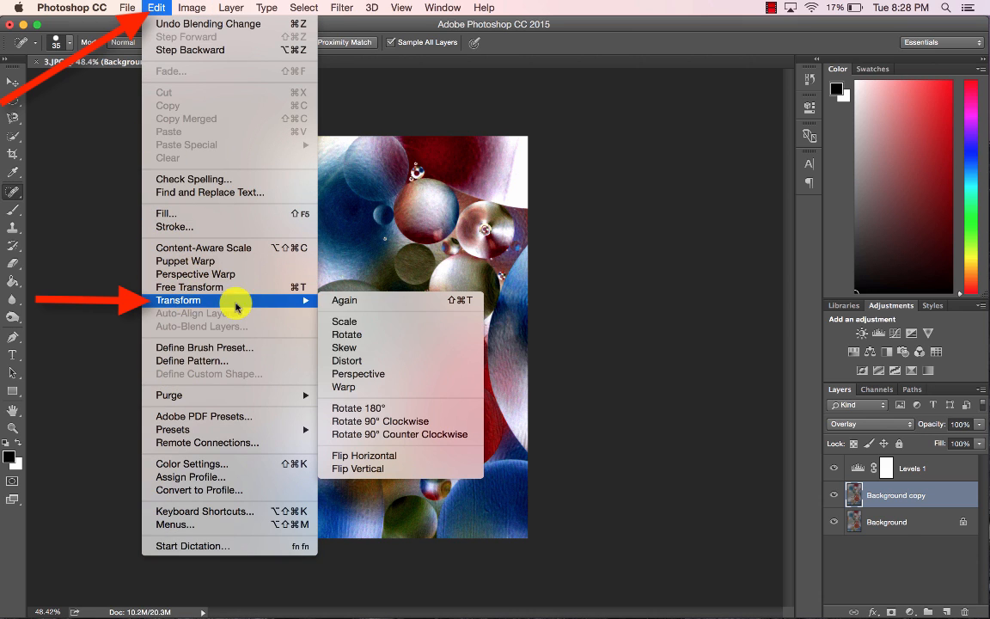
pyautogui.click(350, 409)
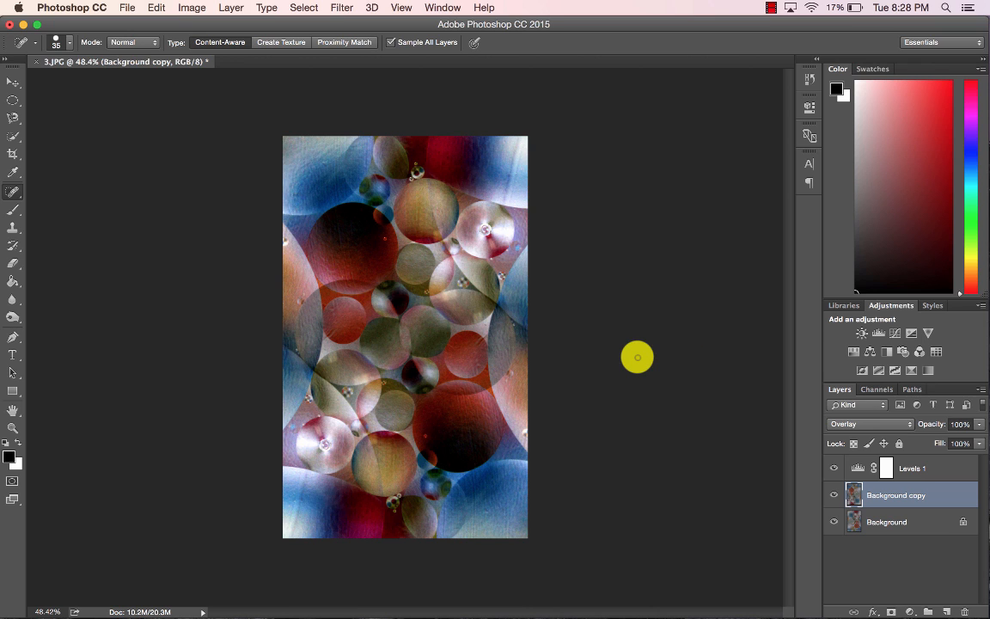
# Try the Lighten blend mode on the duplicate layer, then switch it to Soft Light.
pyautogui.click(883, 424)
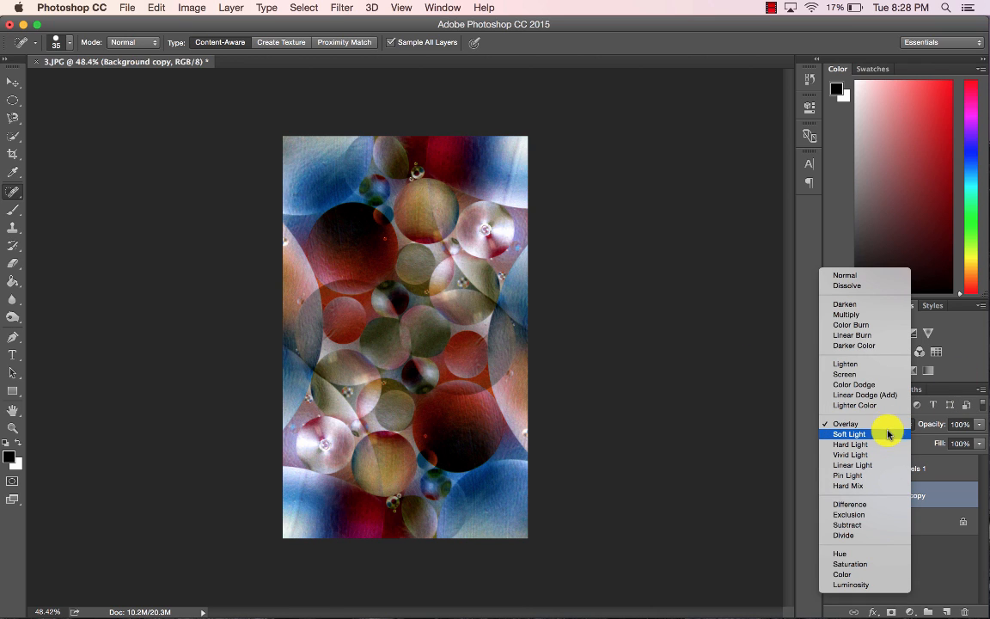
pyautogui.click(874, 364)
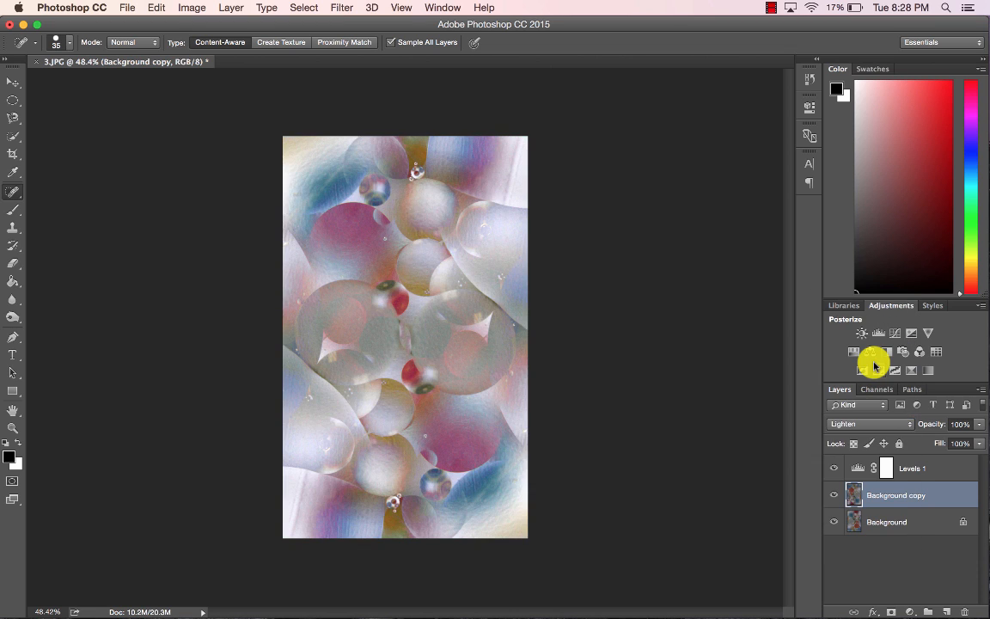
pyautogui.click(874, 424)
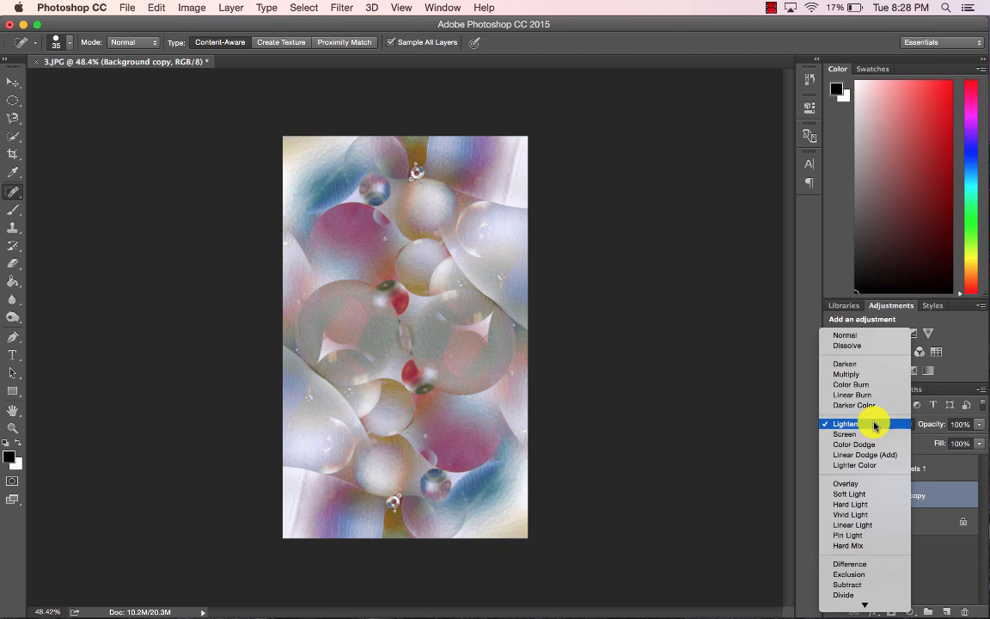
pyautogui.click(854, 496)
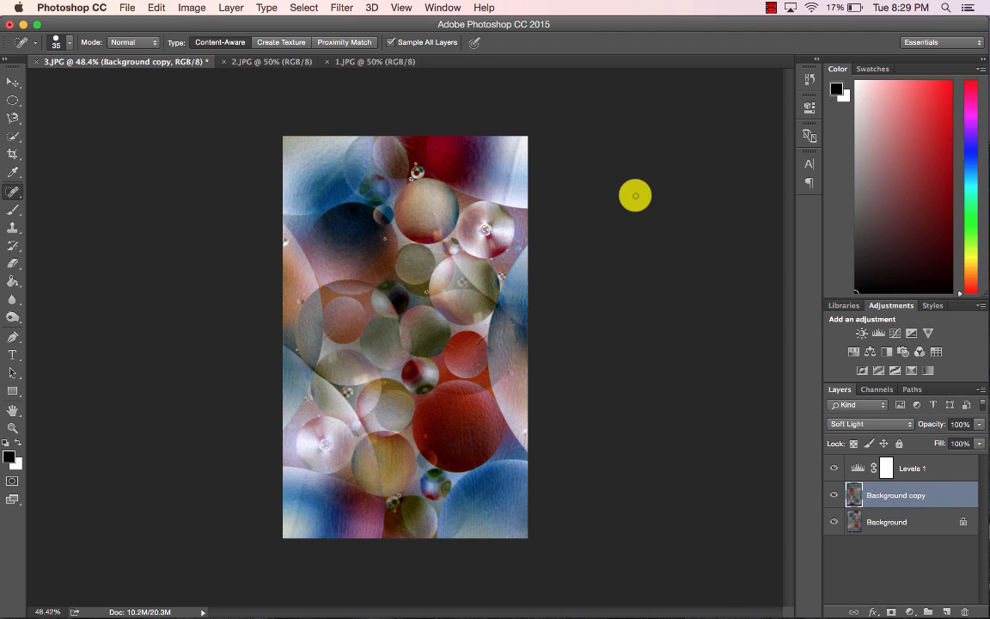
# Copy the whole 2.JPG image and paste it as a new layer on top of the 1.JPG image.
pyautogui.click(282, 63)
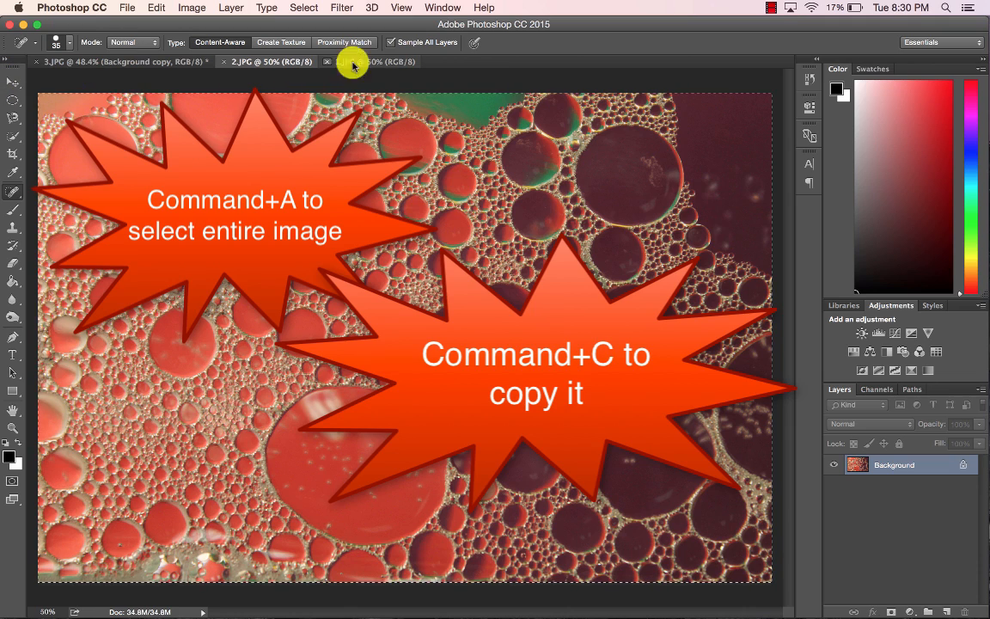
pyautogui.click(383, 61)
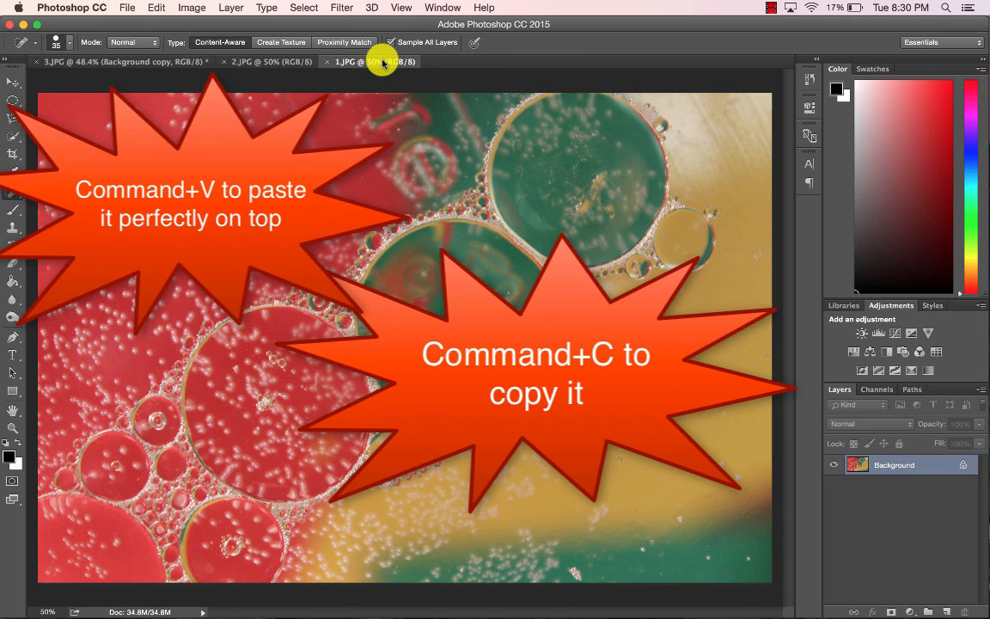
pyautogui.press('super+v')
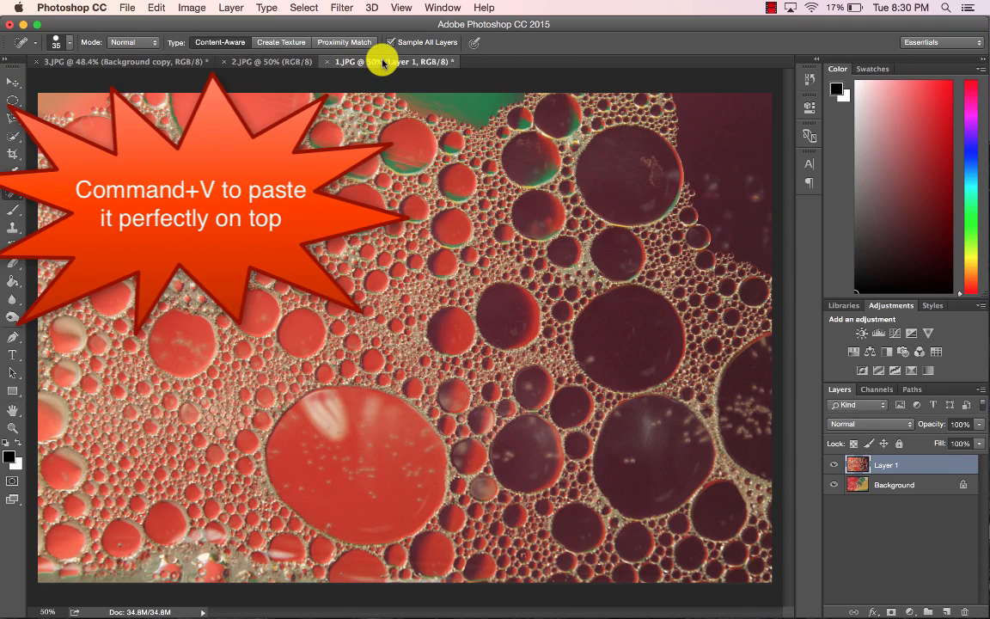
# Set the pasted Layer 1's blend mode to Overlay.
pyautogui.click(823, 464)
pyautogui.click(823, 464)
pyautogui.click(890, 425)
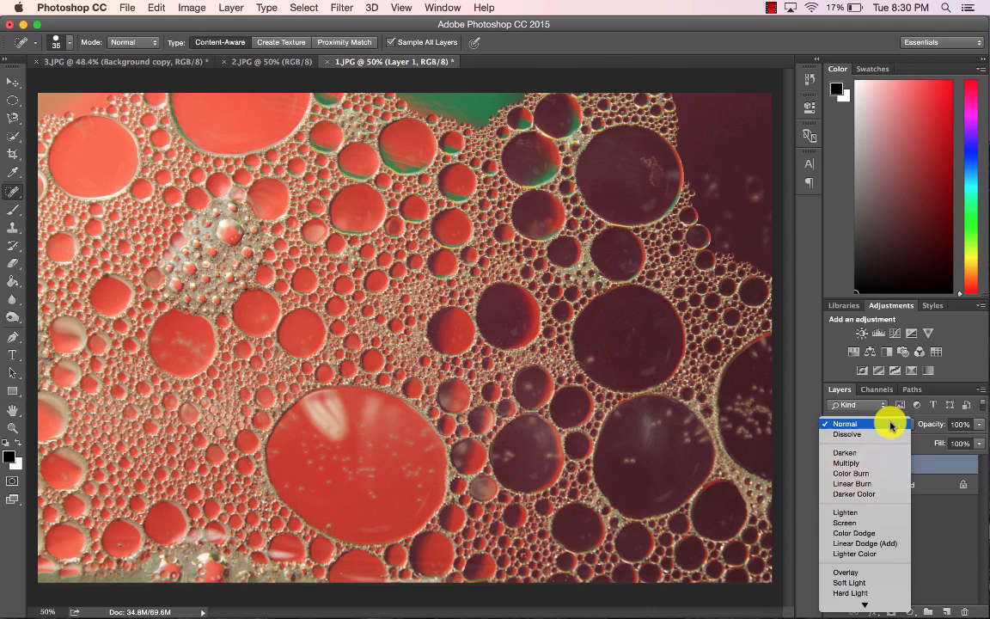
pyautogui.click(854, 574)
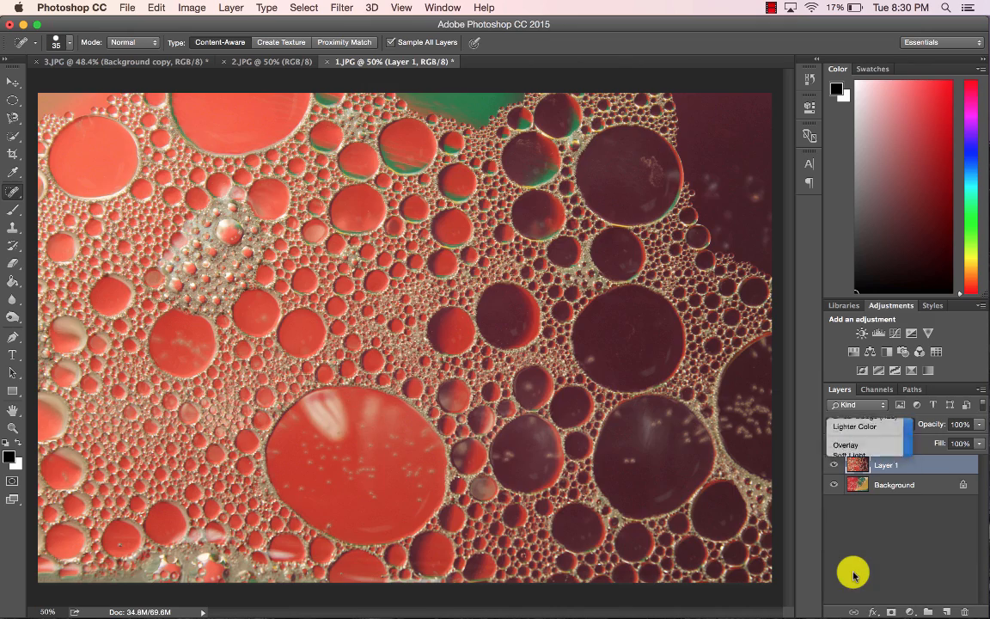
# Duplicate the Background layer and move the copy above Layer 1.
pyautogui.click(834, 464)
pyautogui.click(834, 464)
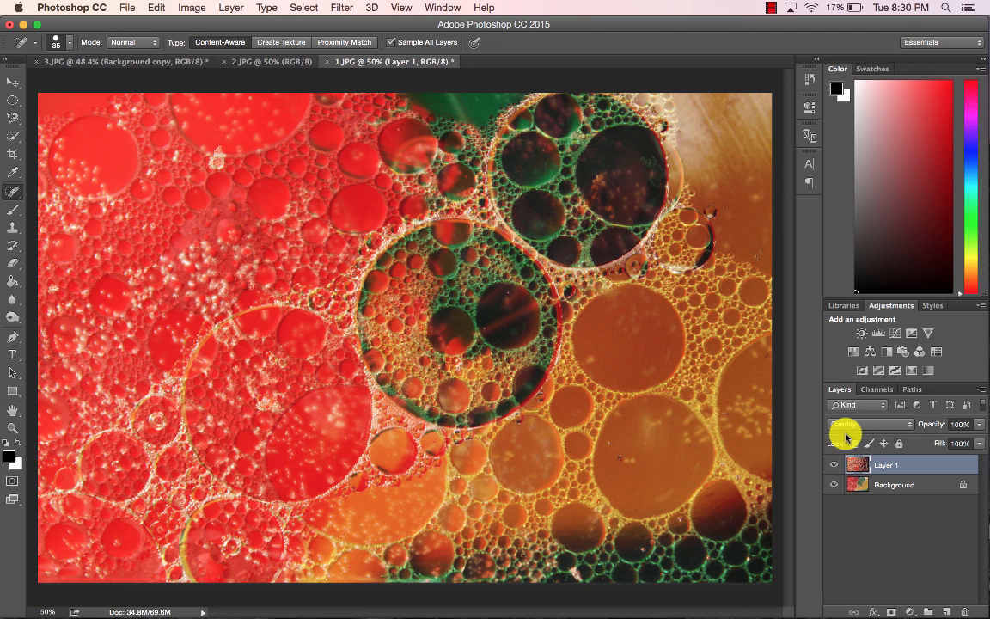
pyautogui.click(862, 486)
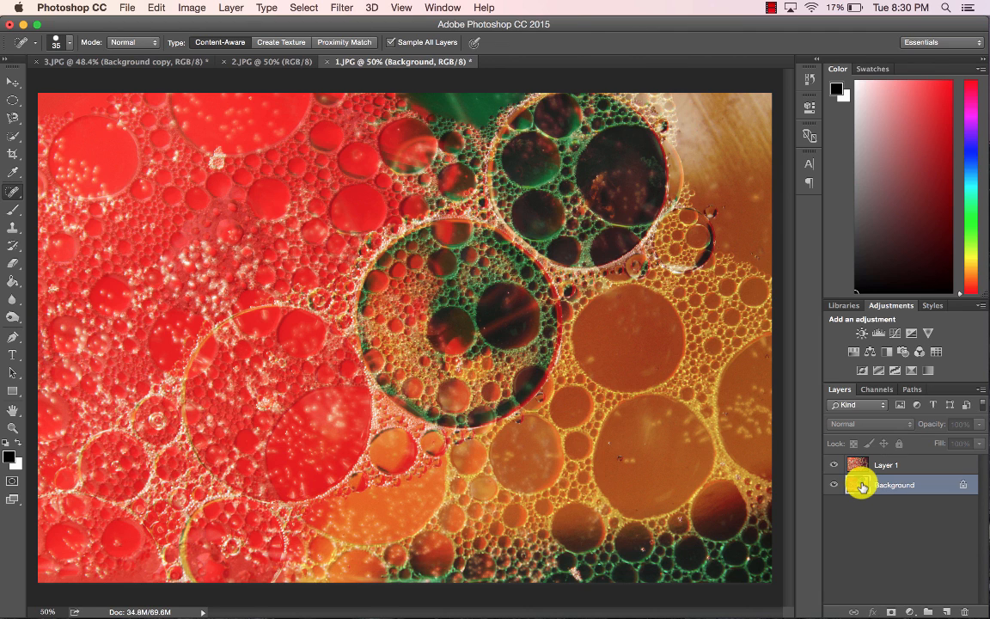
pyautogui.press('super+j')
pyautogui.moveTo(880, 486); pyautogui.dragTo(880, 462)
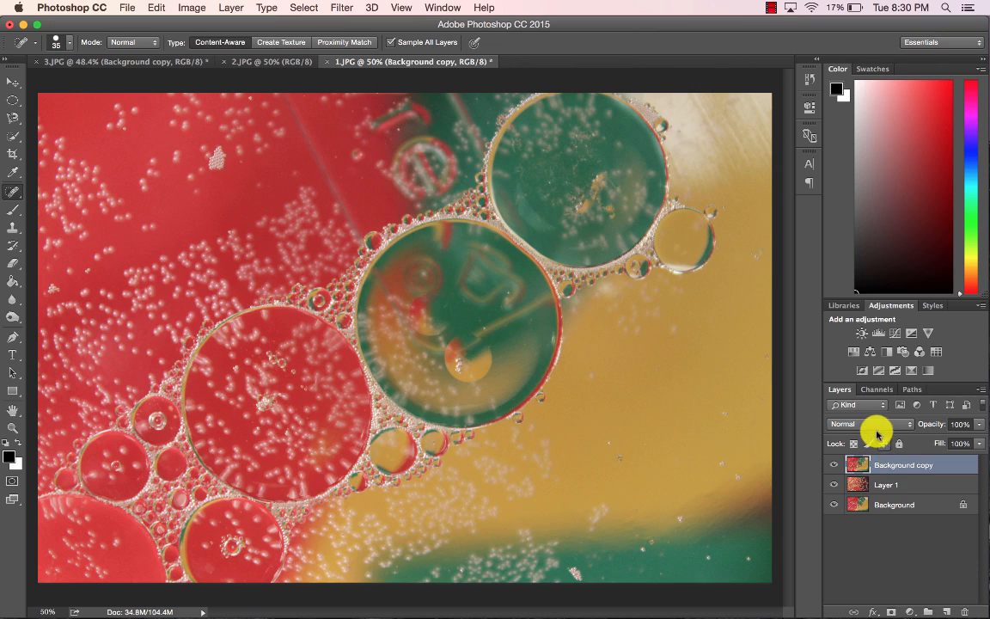
# Set the Background copy's blend mode to Soft Light and shift its hue to -153 with Hue/Saturation.
pyautogui.click(875, 425)
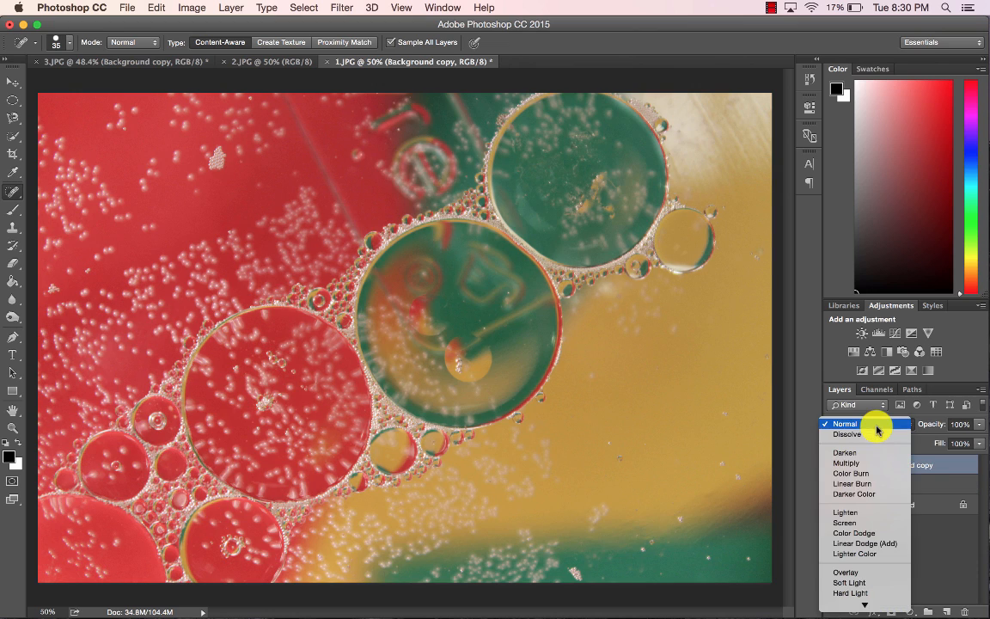
pyautogui.click(852, 576)
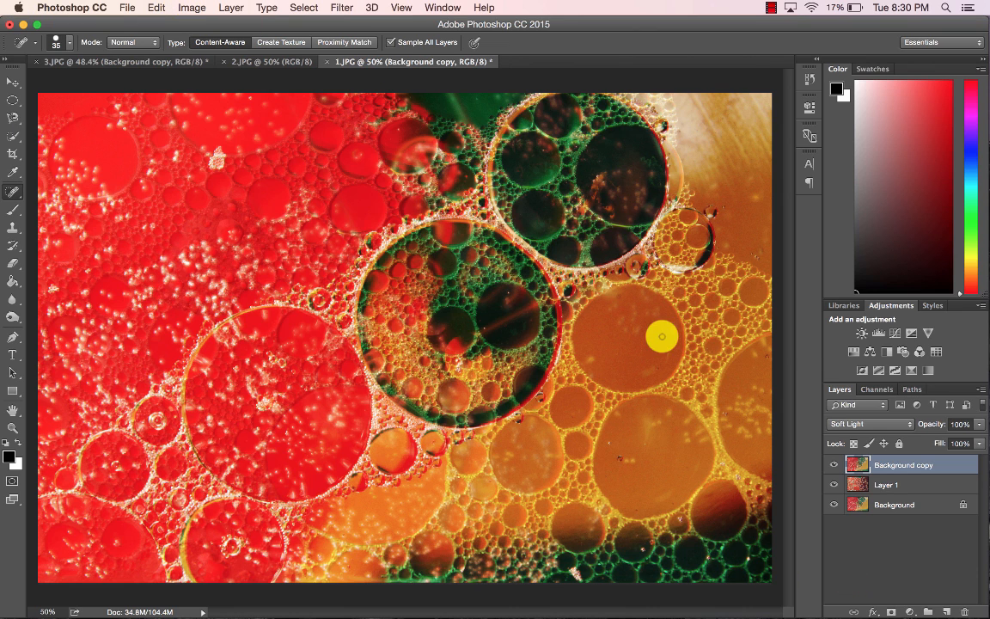
pyautogui.press('super+u')
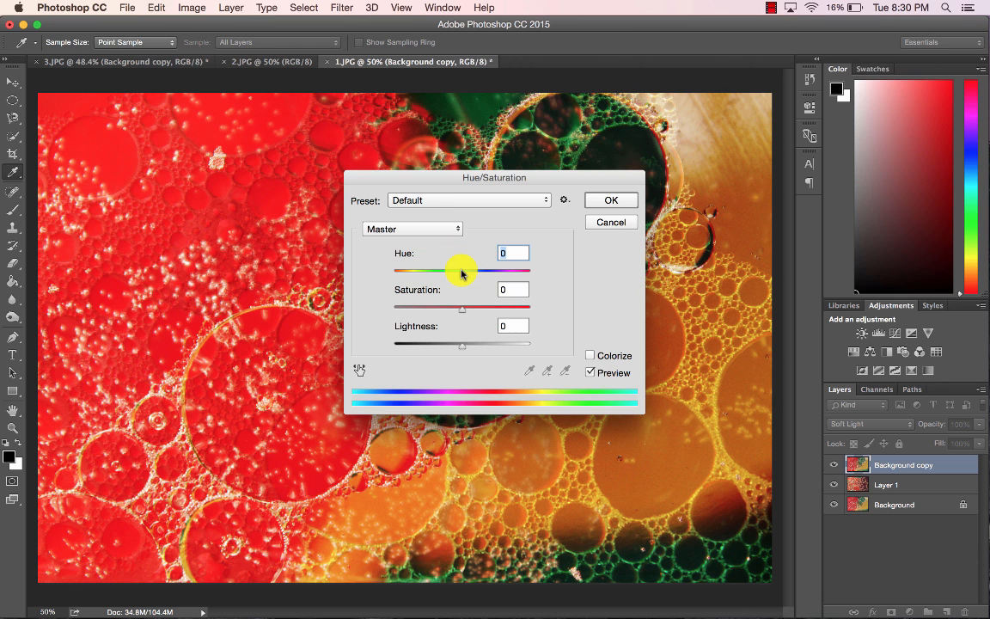
pyautogui.moveTo(460, 273); pyautogui.dragTo(449, 274)
pyautogui.moveTo(428, 271); pyautogui.dragTo(406, 271)
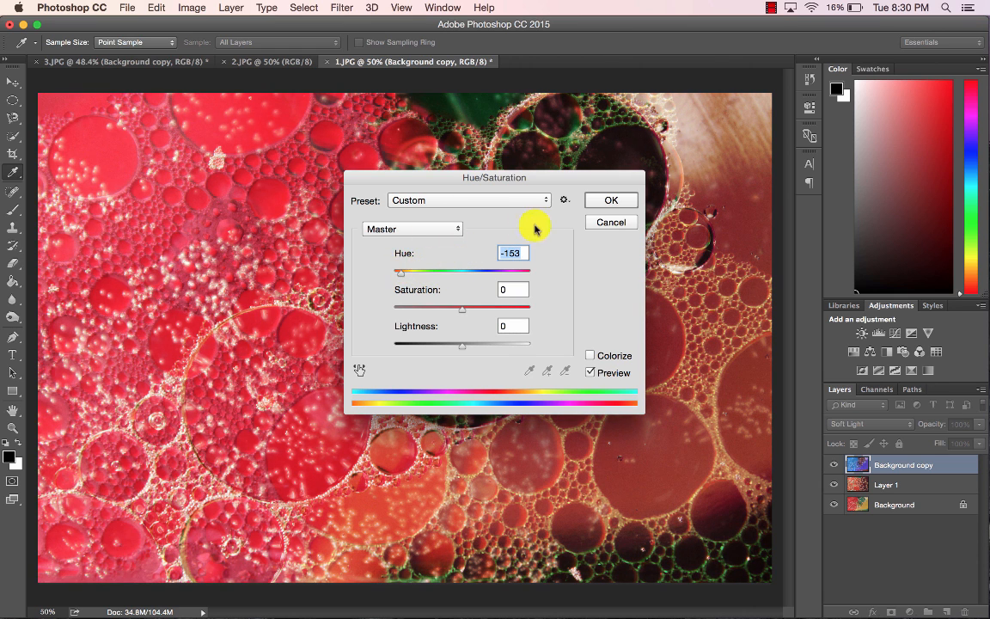
pyautogui.click(611, 201)
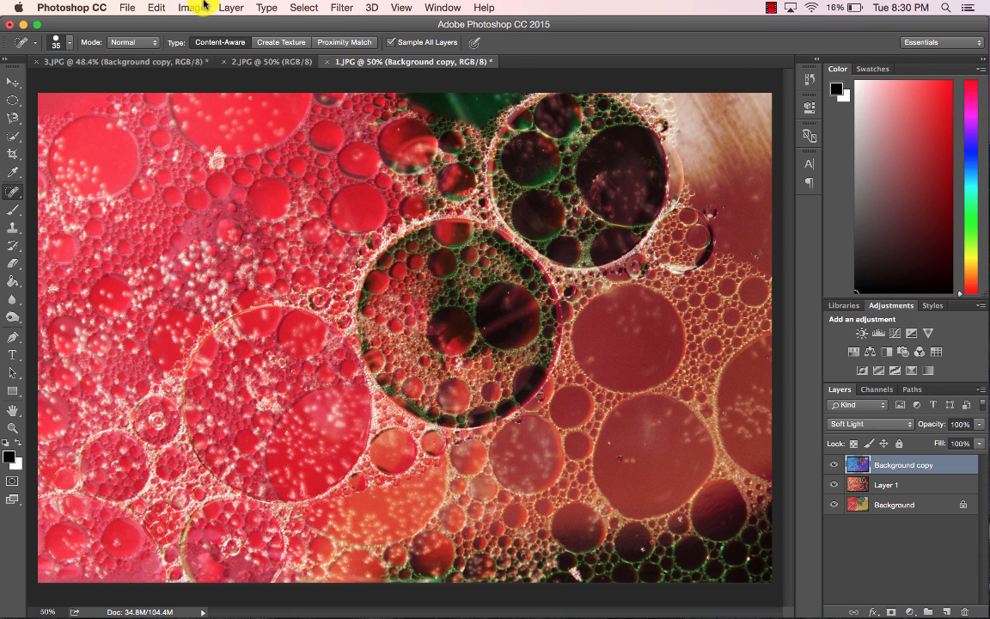
# Toggle the Background copy layer's visibility to compare the blended result.
pyautogui.click(166, 7)
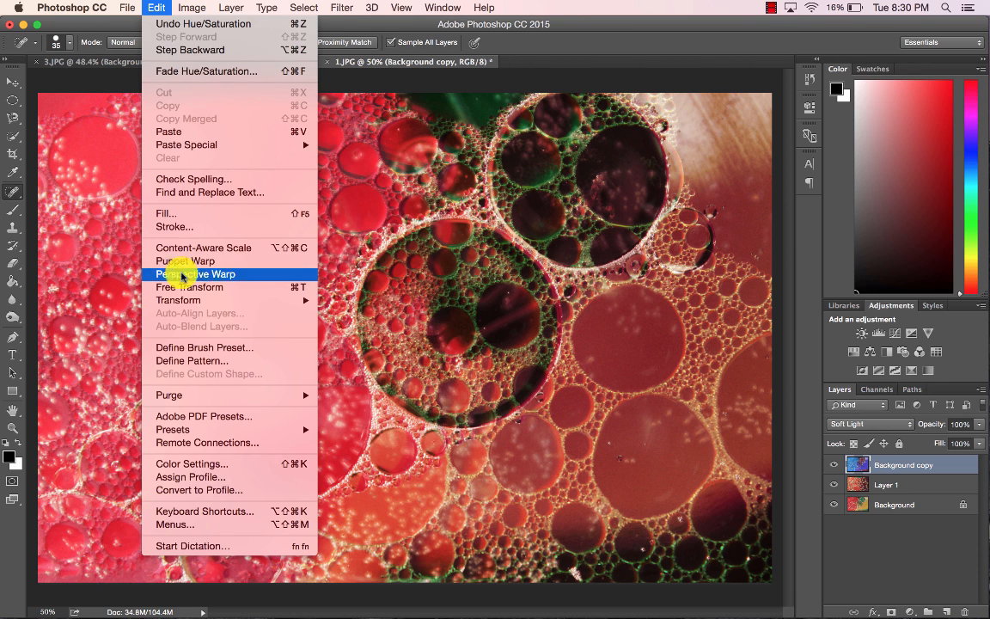
pyautogui.moveTo(188, 299)
pyautogui.click(362, 407)
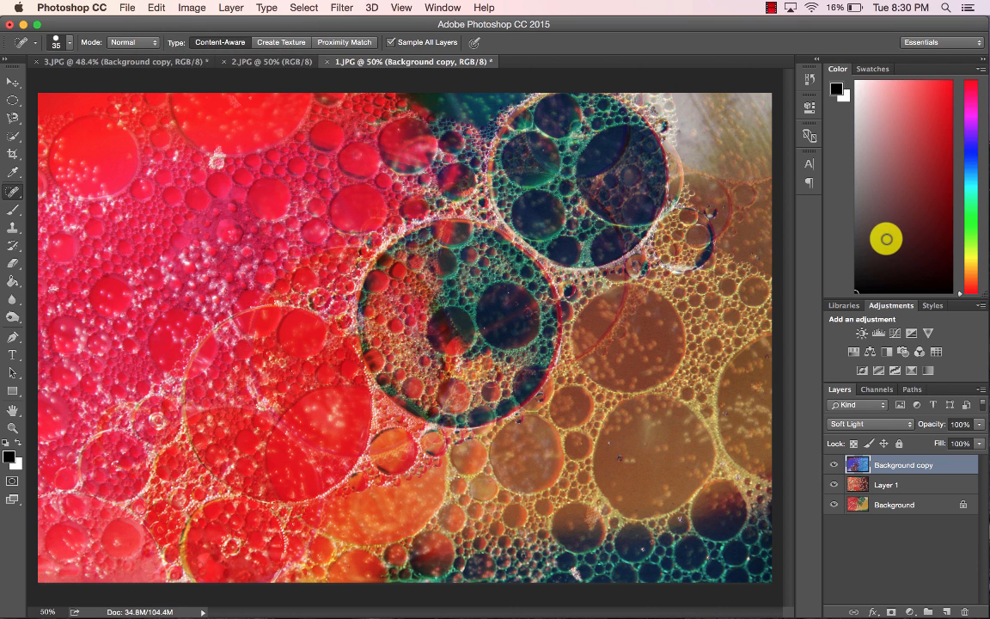
pyautogui.click(832, 465)
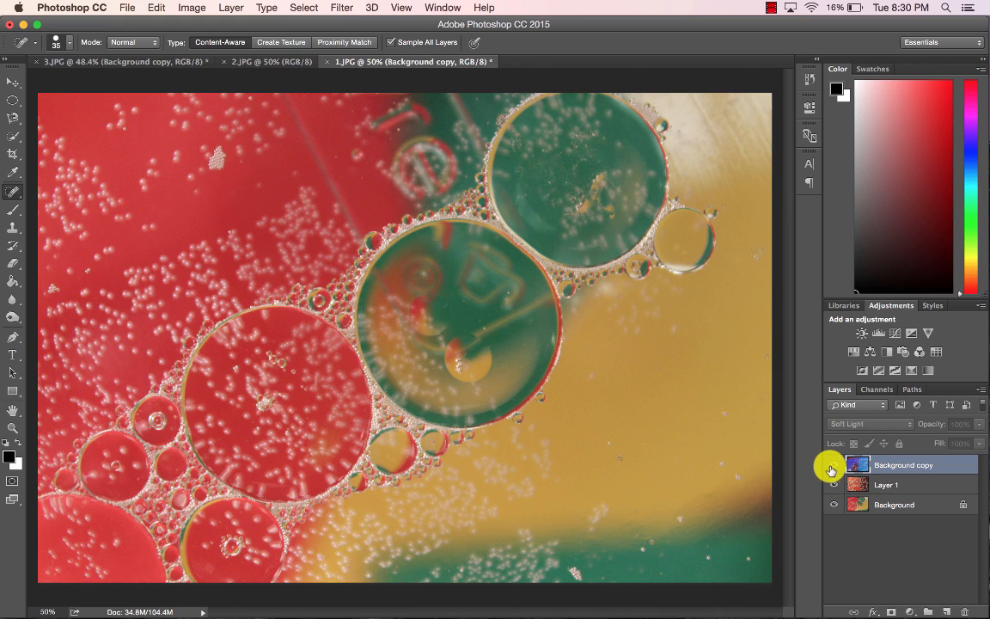
pyautogui.click(833, 465)
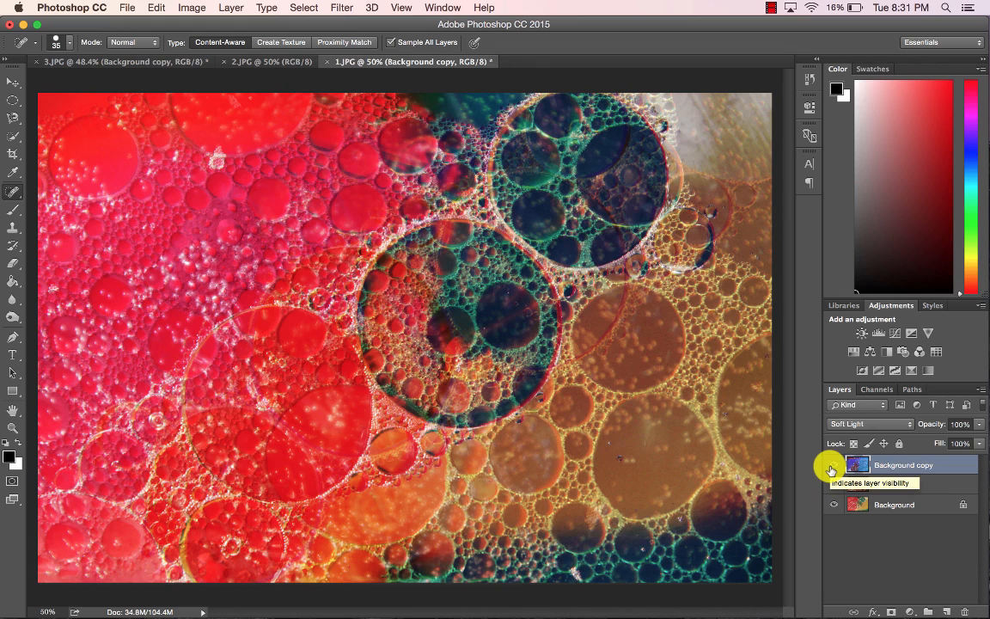